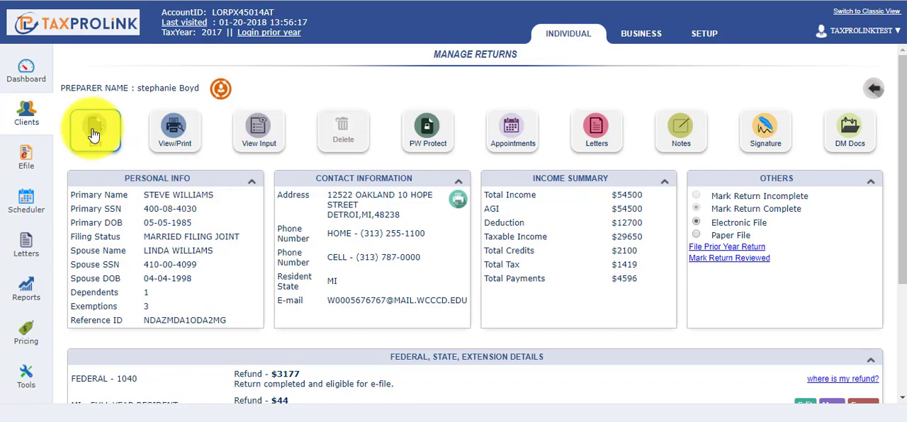
Step: Open the client's return for editing in Interview Input mode and save the client information unchanged
left_click(94, 133)
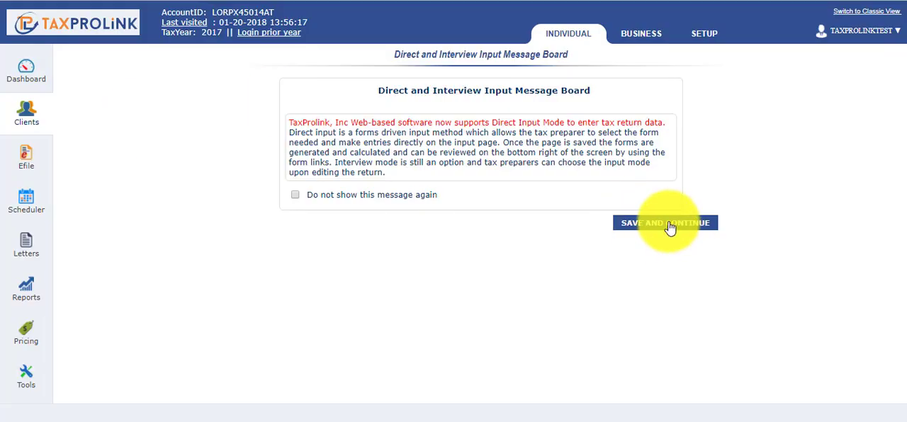
left_click(671, 225)
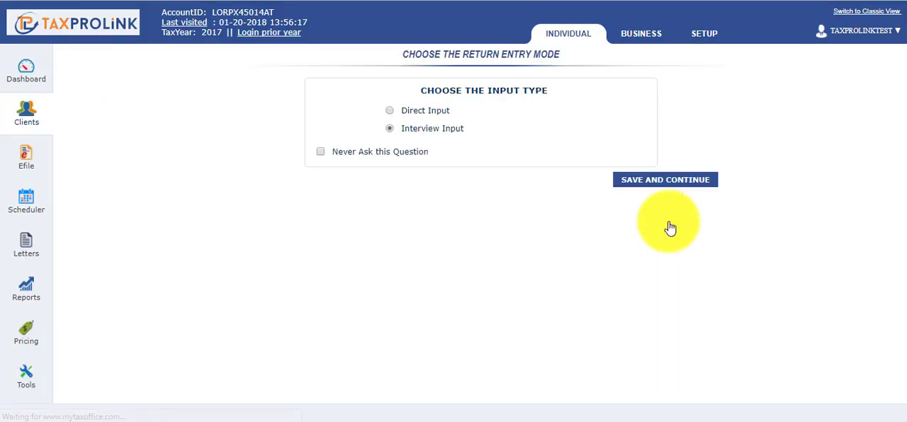
left_click(662, 184)
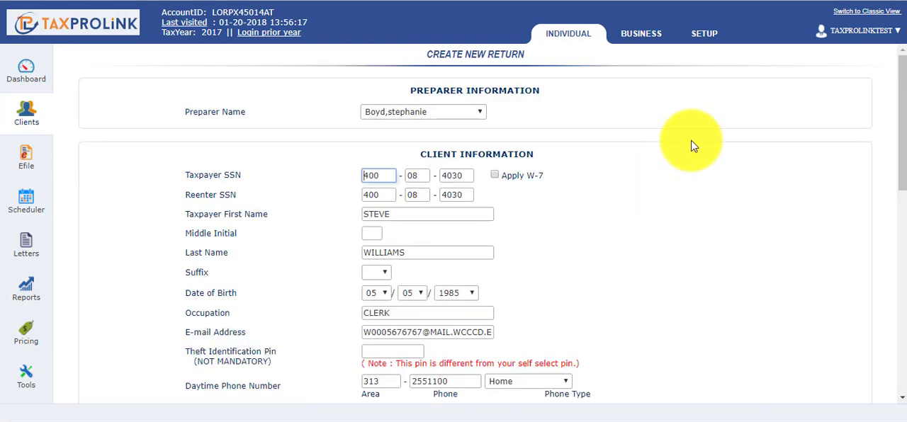
left_click_drag(904, 68, 900, 315)
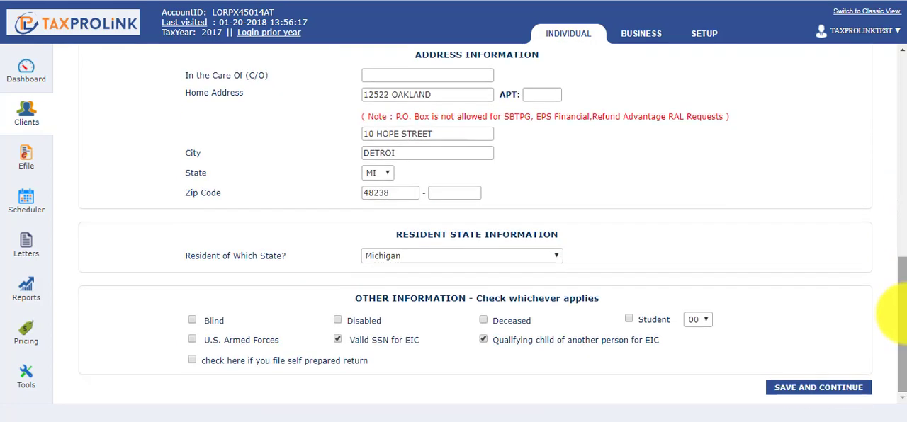
left_click(819, 388)
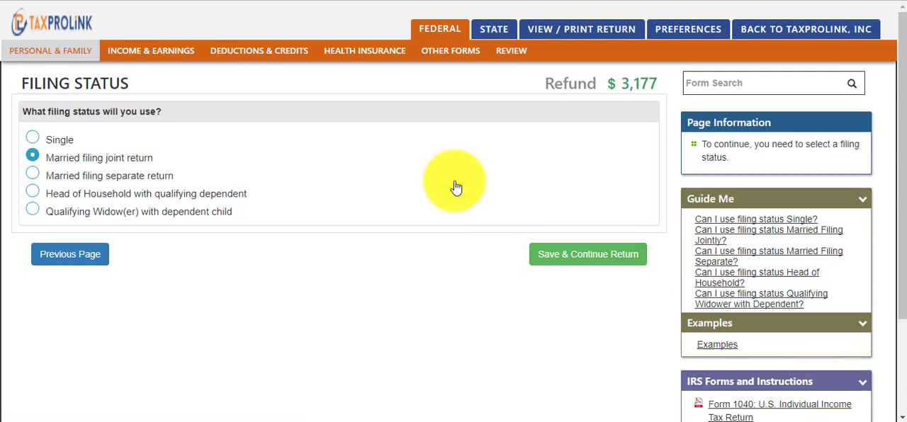
Step: Go to the Review section and continue past the refund or payment summary without applying any amount to next year
left_click(507, 59)
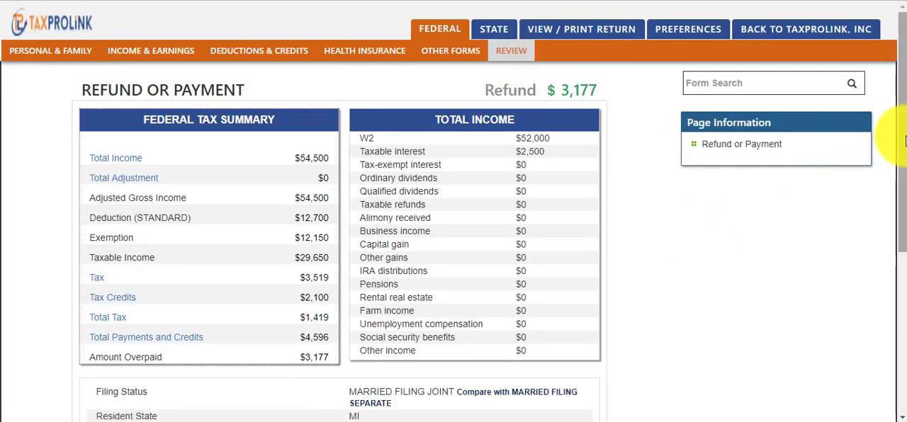
left_click_drag(903, 168, 891, 283)
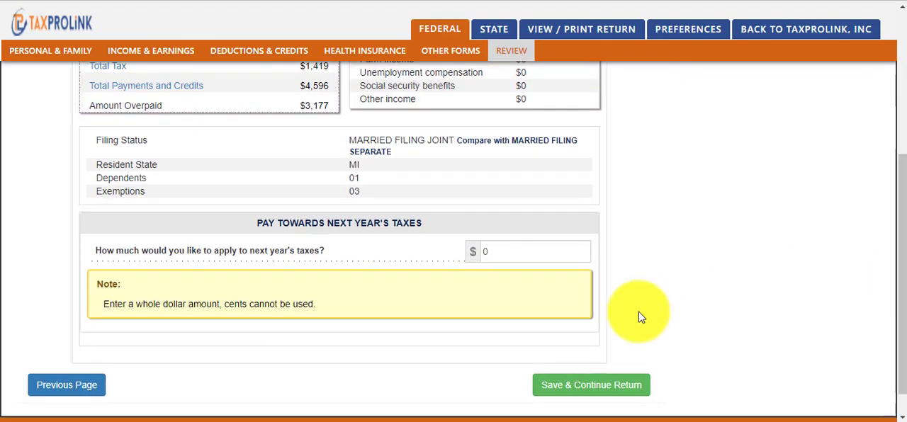
left_click(599, 392)
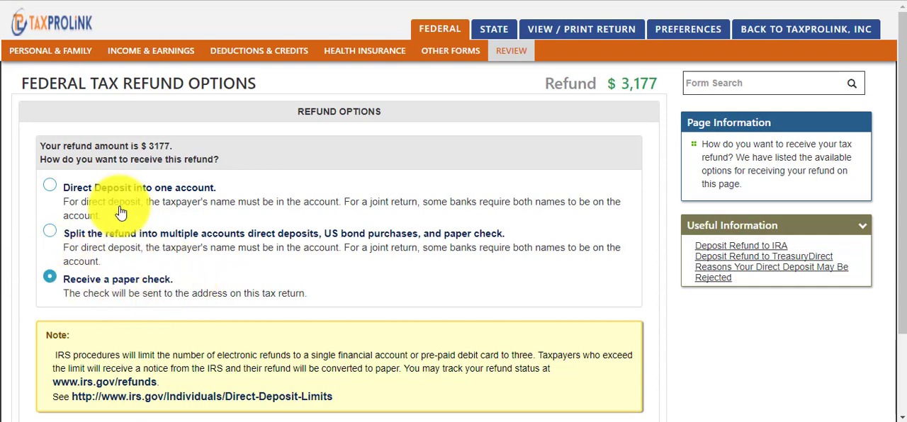
left_click(50, 187)
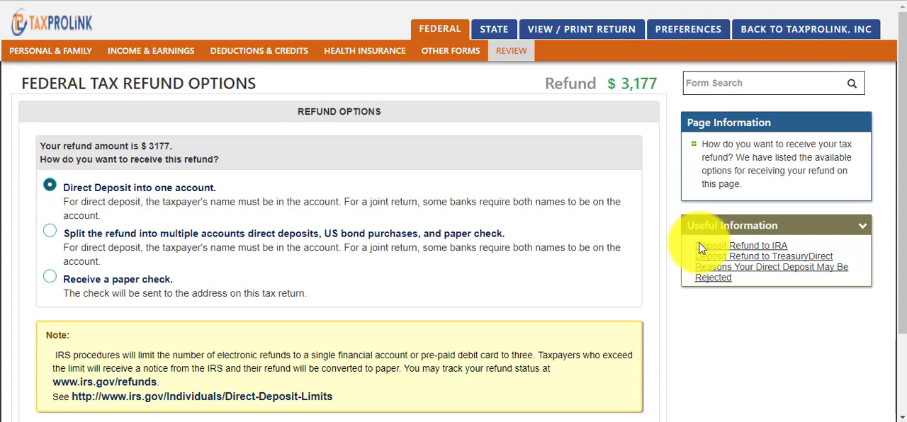
scroll(897, 225, "down", 1)
scroll(901, 225, "down", 1)
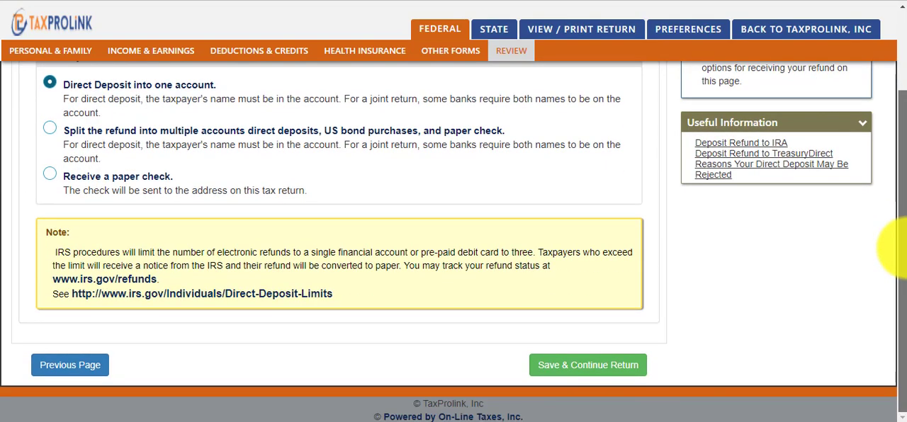
scroll(893, 217, "up", 1)
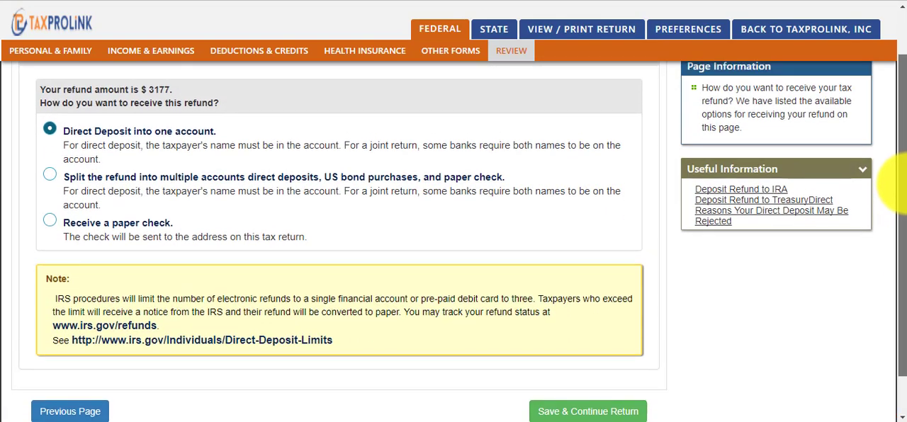
left_click_drag(905, 185, 906, 183)
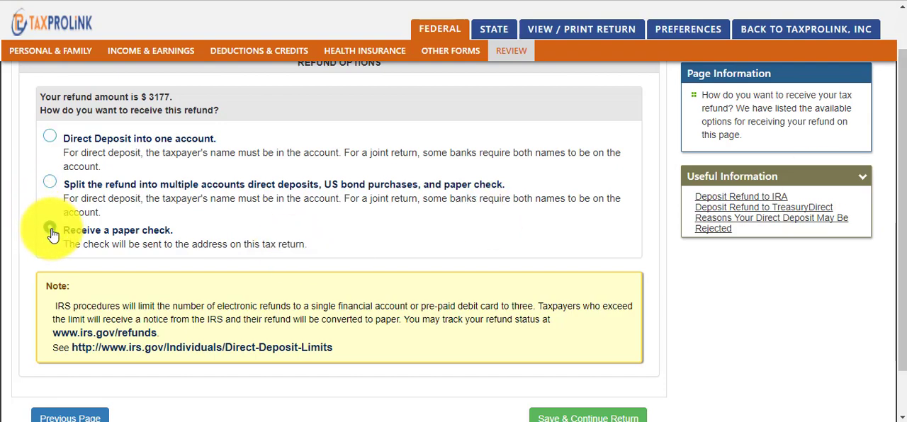
Step: Keep the federal refund as a paper check and decline estimated tax payments for 2018
left_click(595, 418)
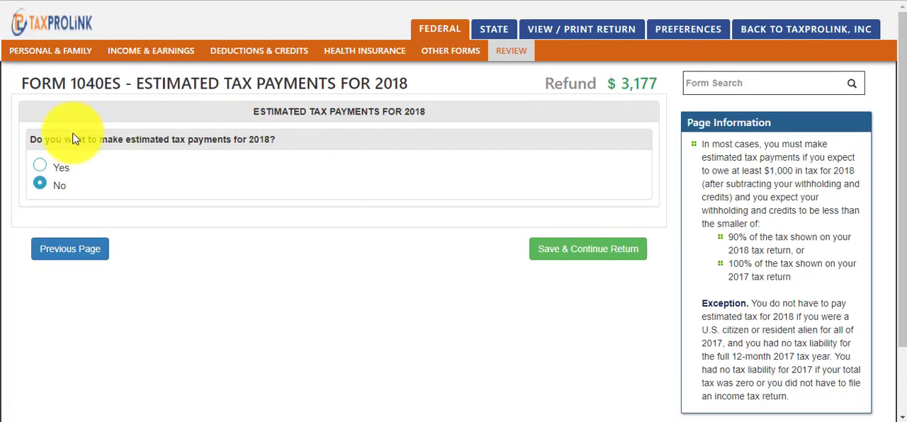
left_click(604, 254)
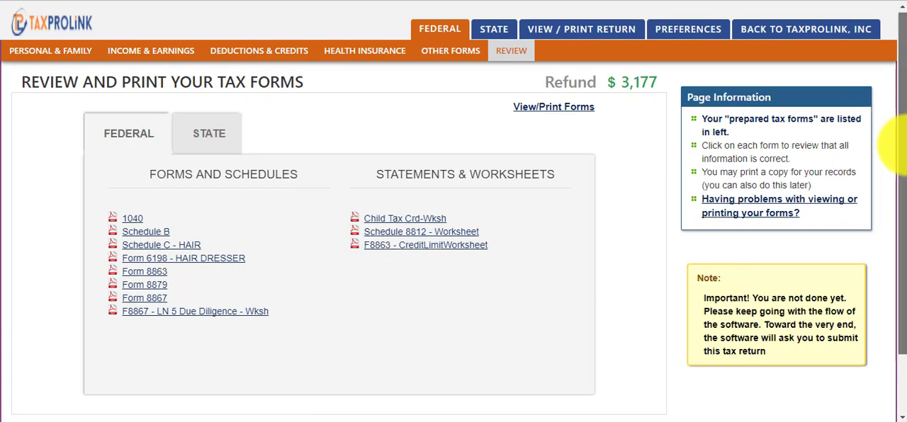
Step: Continue past the page listing the federal forms and schedules for review and printing
left_click_drag(900, 130, 899, 155)
scroll(891, 203, "down", 1)
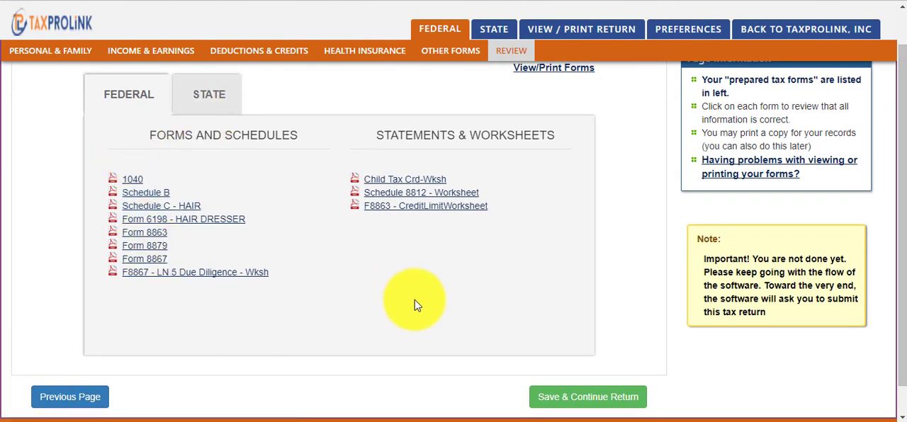
scroll(895, 182, "down", 1)
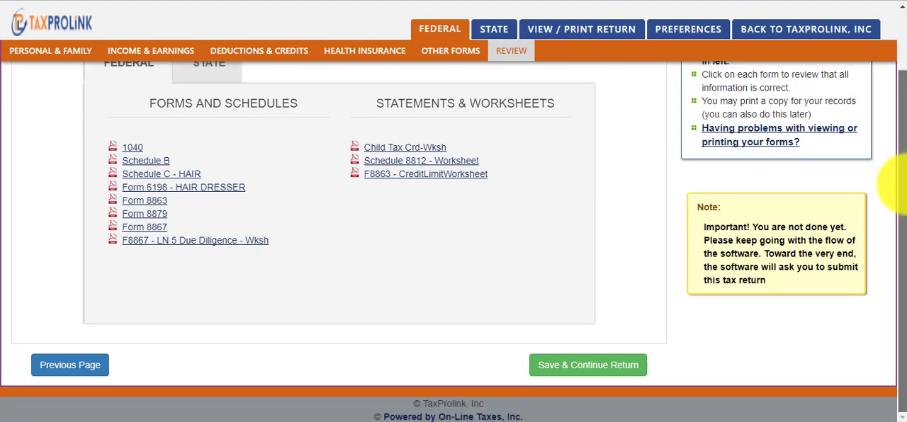
left_click(572, 365)
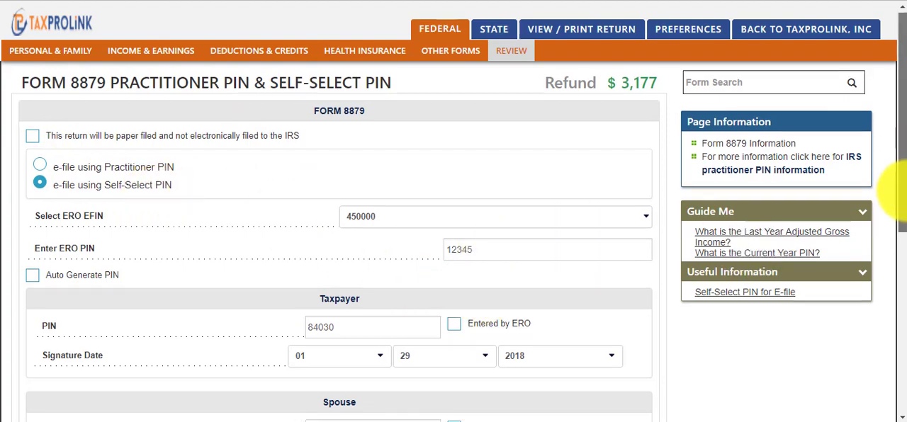
Step: Continue past the Form 8879 practitioner and self-select PIN page
scroll(892, 206, "down", 3)
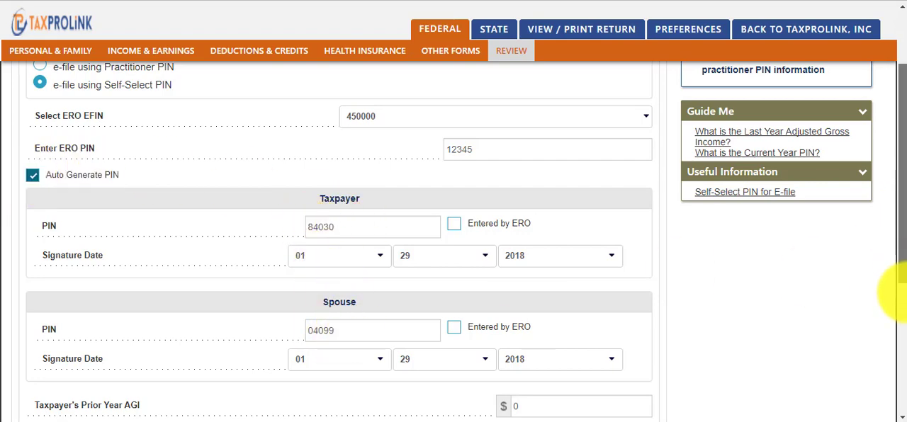
scroll(891, 289, "down", 4)
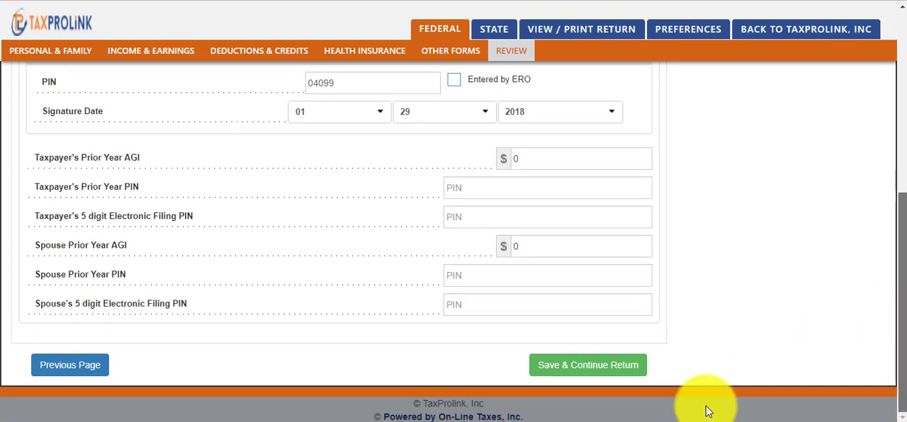
left_click(624, 374)
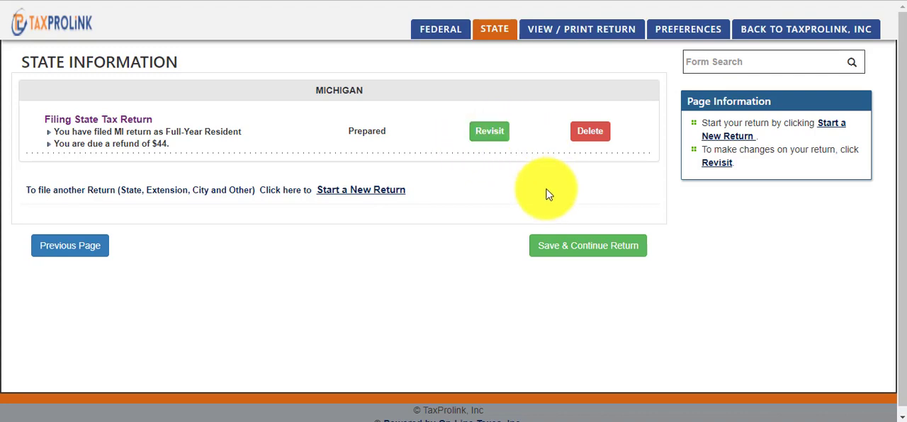
Step: Continue past the Michigan state information and confirm filing of the Michigan state return
left_click(568, 248)
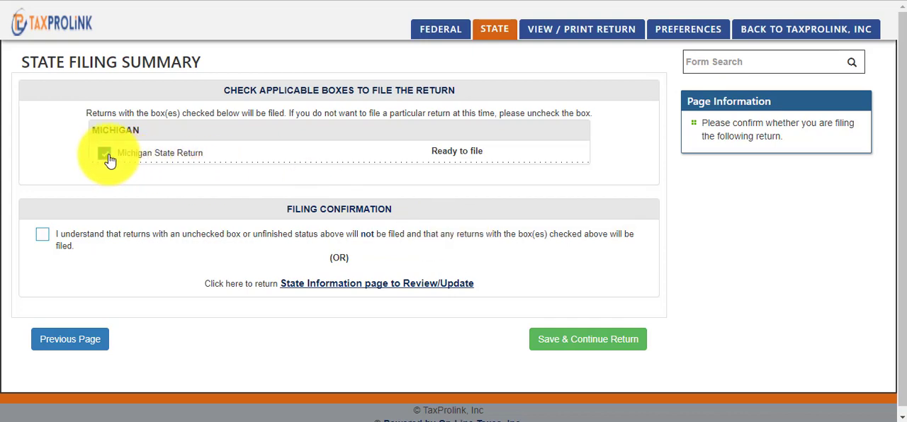
left_click(42, 236)
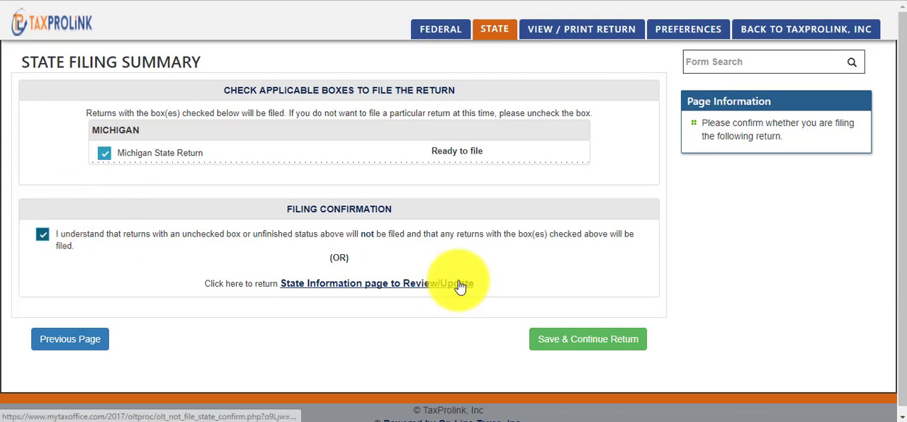
left_click(567, 340)
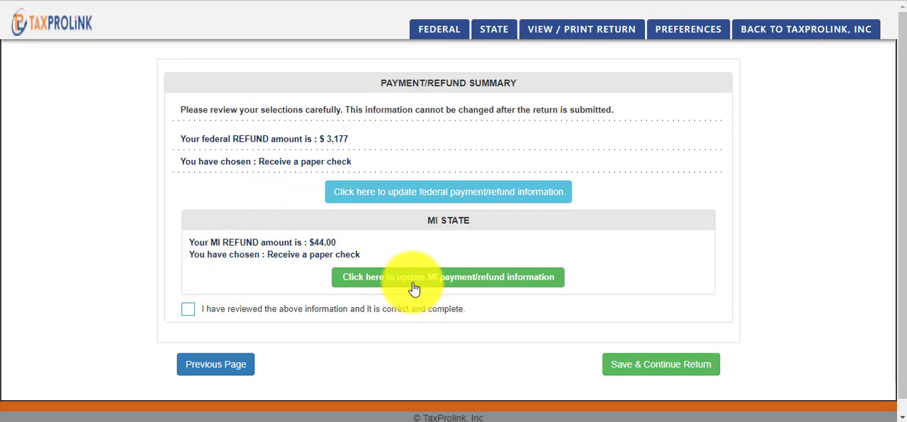
Step: Confirm the payment and refund summary as reviewed and correct, then continue
left_click(188, 311)
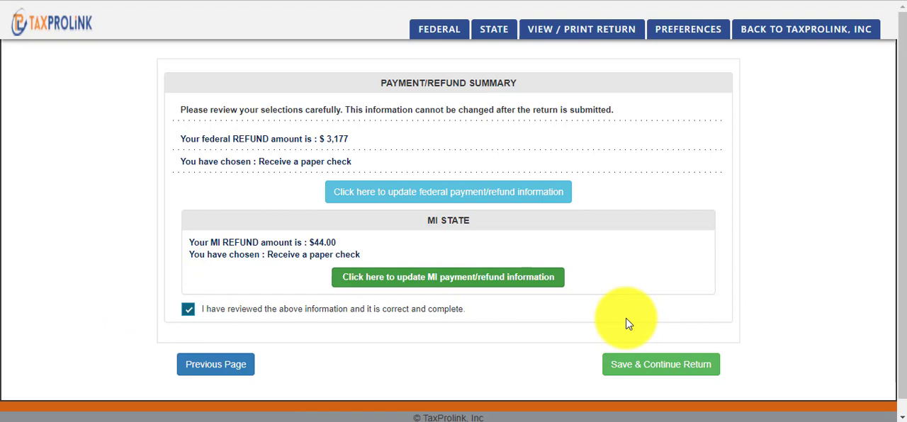
left_click(675, 368)
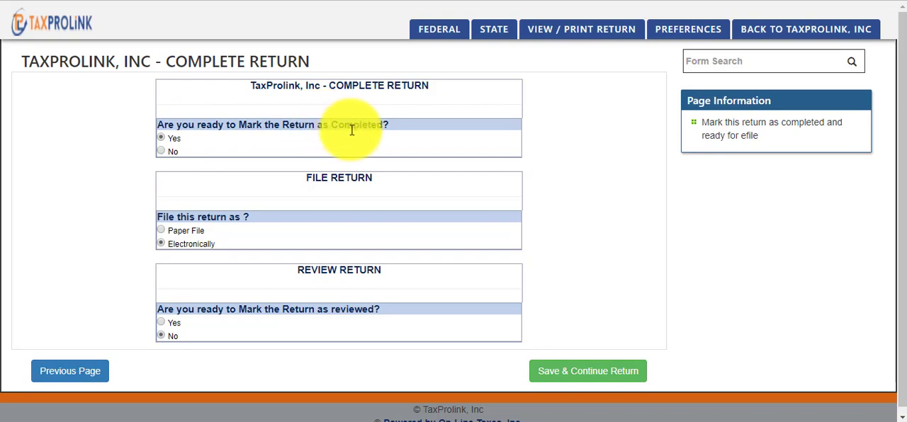
Step: Mark the return as completed and reviewed for electronic filing, then save
left_click(168, 141)
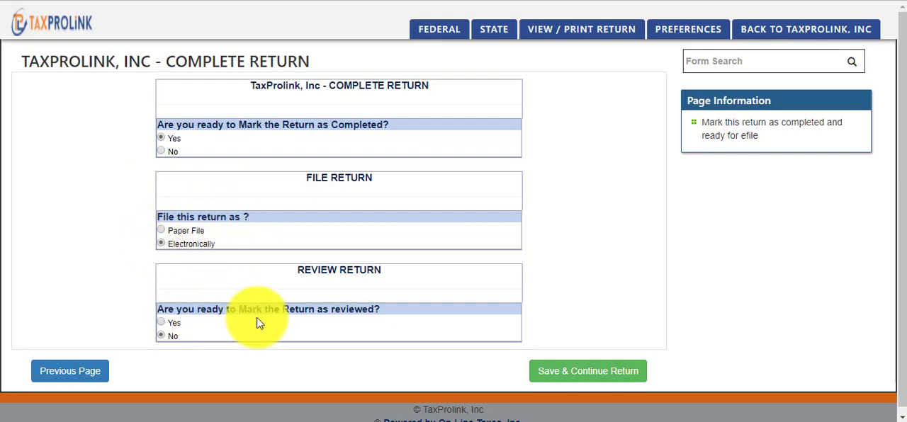
left_click(162, 323)
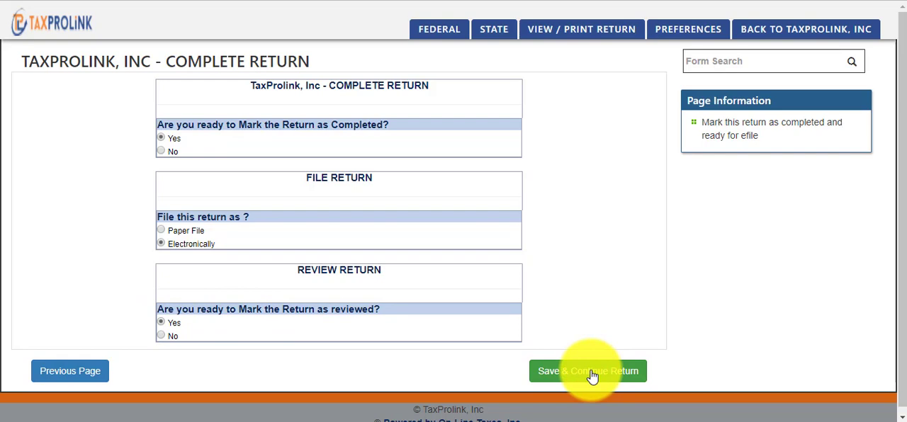
left_click(592, 377)
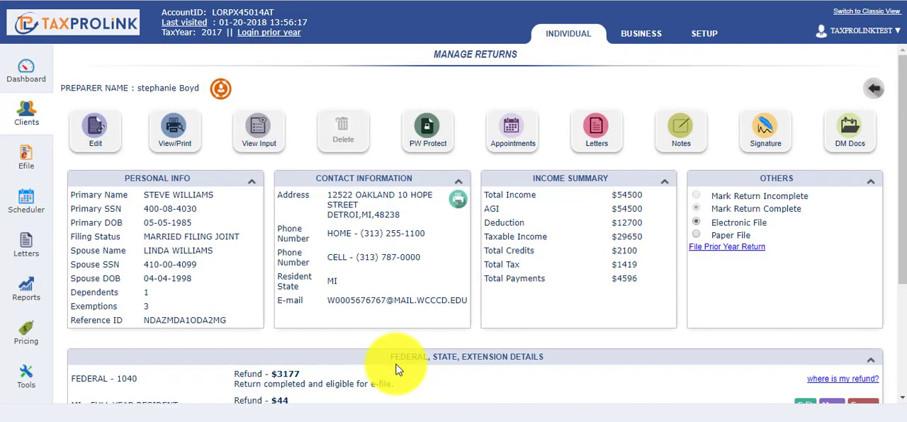
Step: Open the customer signature dialog and draw the primary taxpayer's signature
left_click(766, 144)
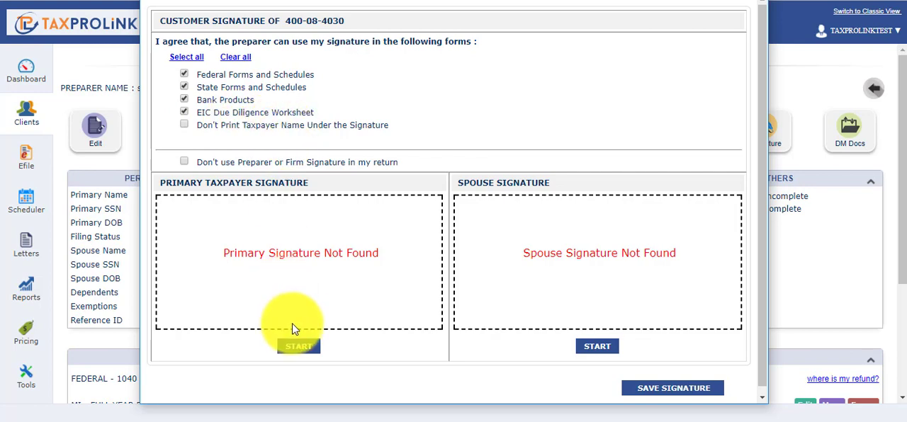
left_click(298, 347)
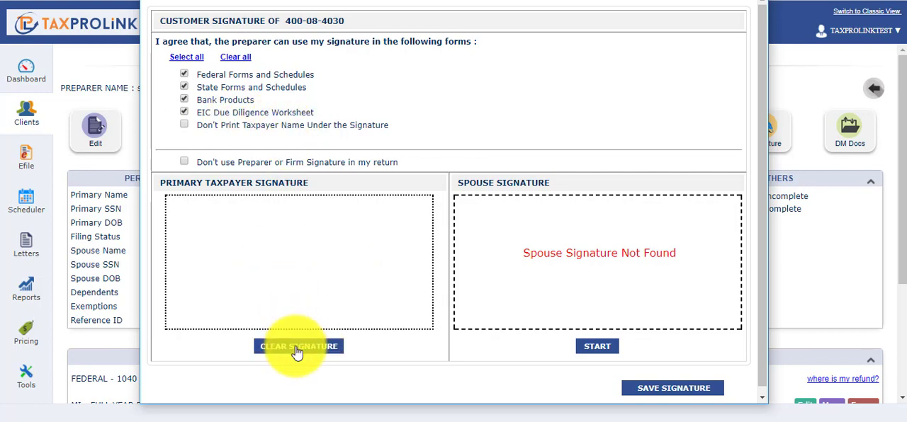
left_click_drag(211, 306, 321, 236)
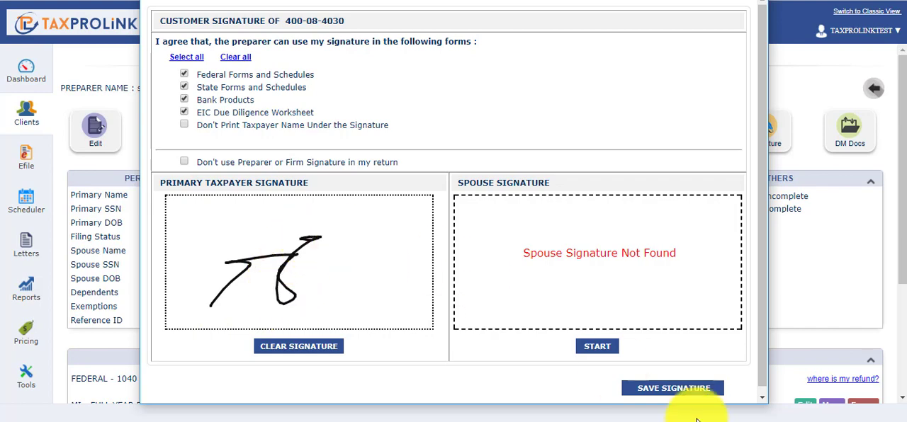
Step: Draw the spouse's signature, save both signatures and close the signature dialog
left_click(597, 347)
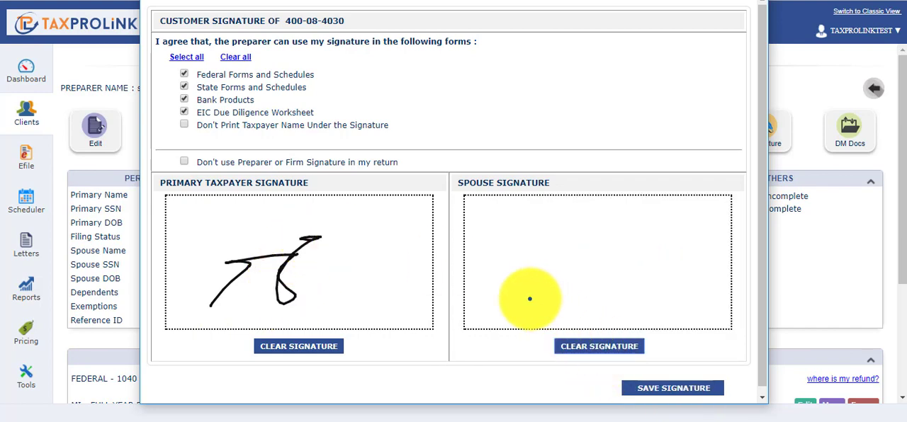
mouse_move(500, 287)
left_mouse_down()
mouse_move(601, 265)
mouse_move(618, 241)
left_mouse_up()
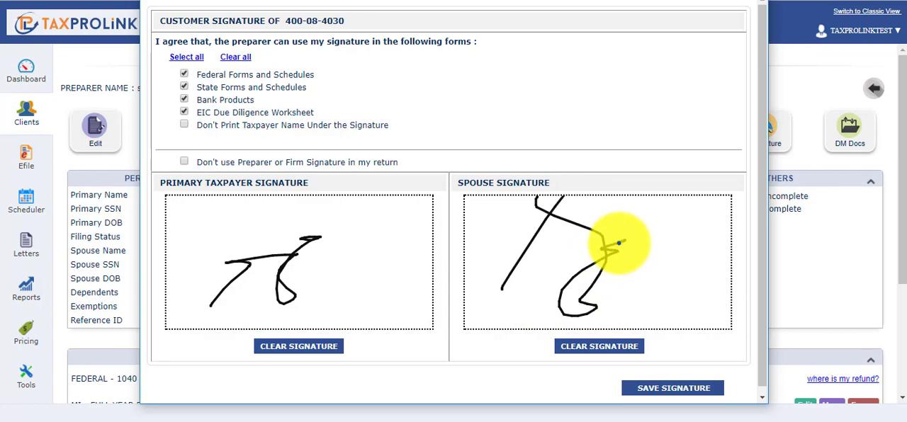
left_click(667, 393)
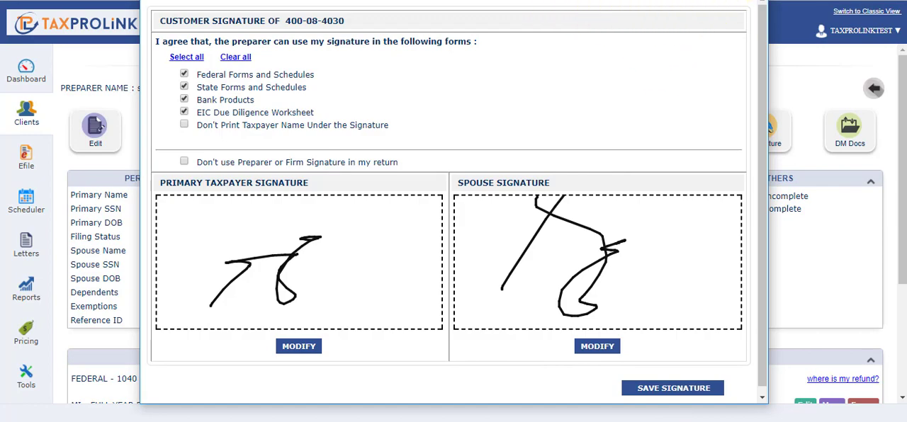
left_click(753, 1)
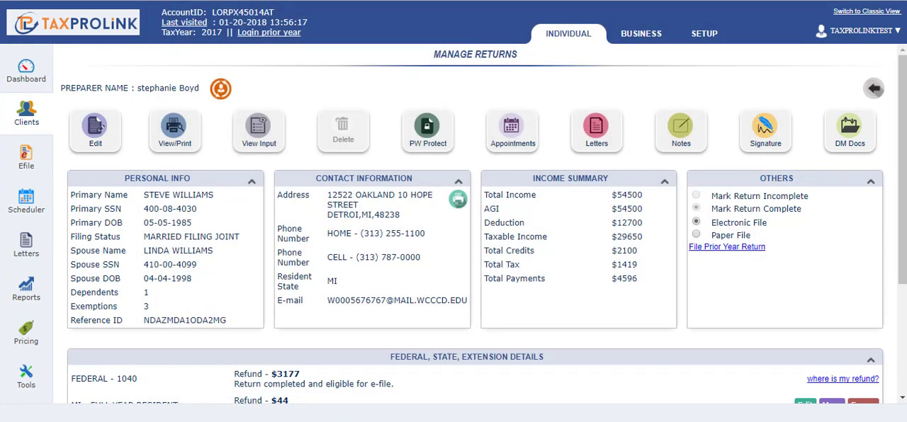
Step: Open the customer signature dialog to review both saved signatures, then close it
left_click(767, 140)
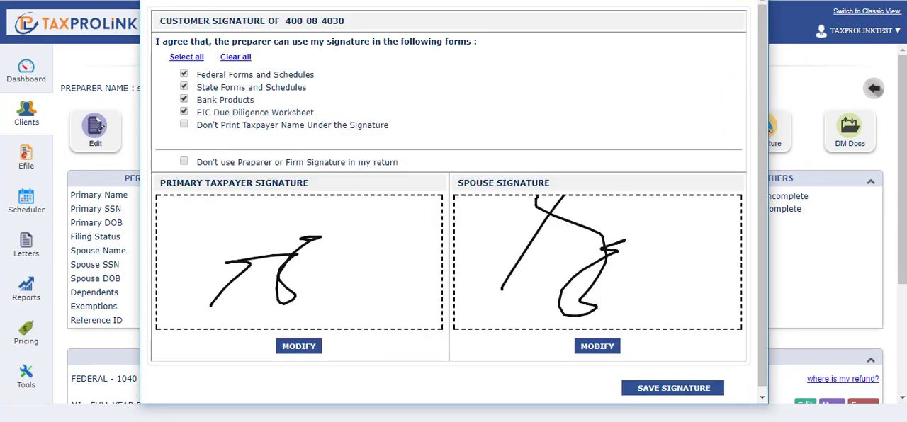
left_click(755, 0)
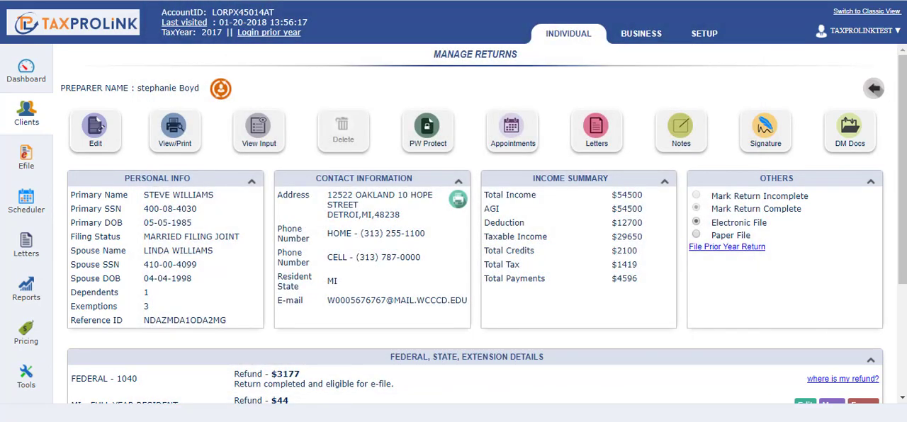
Step: Open the preparer charge modification for the return and select the FLYER23 discount and the MORE10MIN additional charge
left_click_drag(905, 88, 891, 192)
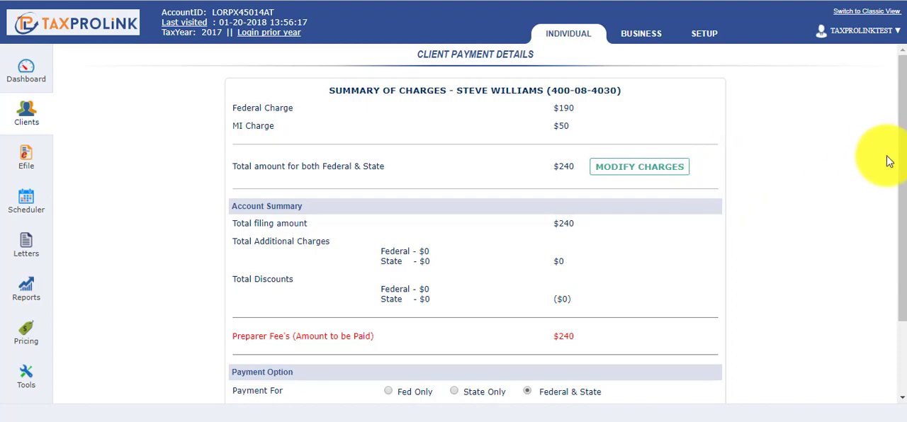
left_click_drag(894, 162, 891, 233)
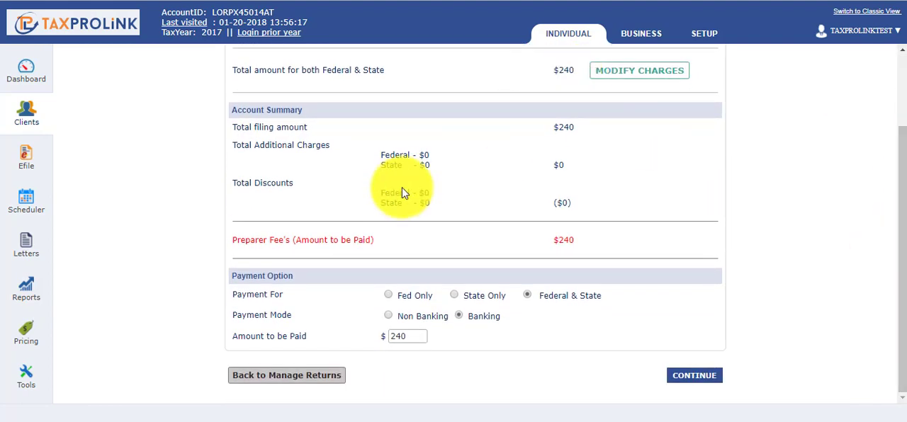
left_click_drag(903, 290, 889, 202)
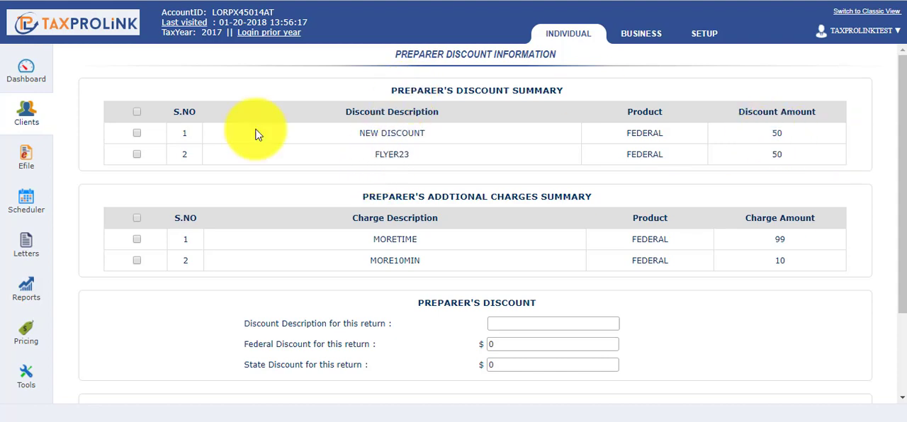
left_click(137, 155)
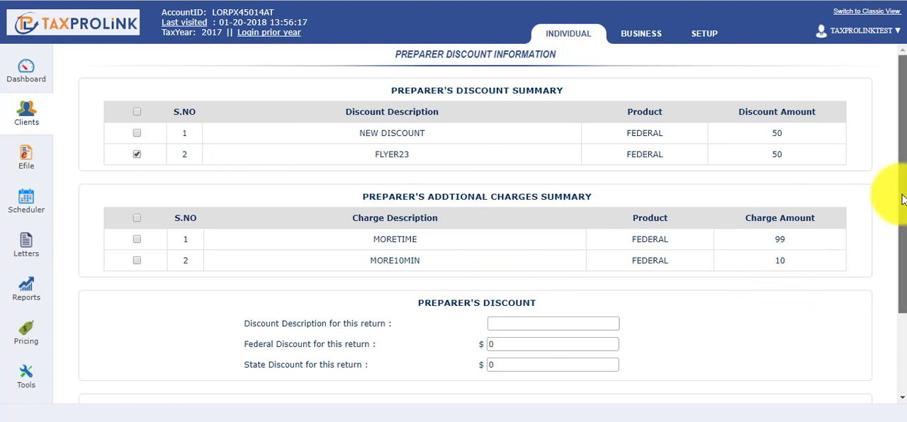
left_click_drag(904, 200, 890, 279)
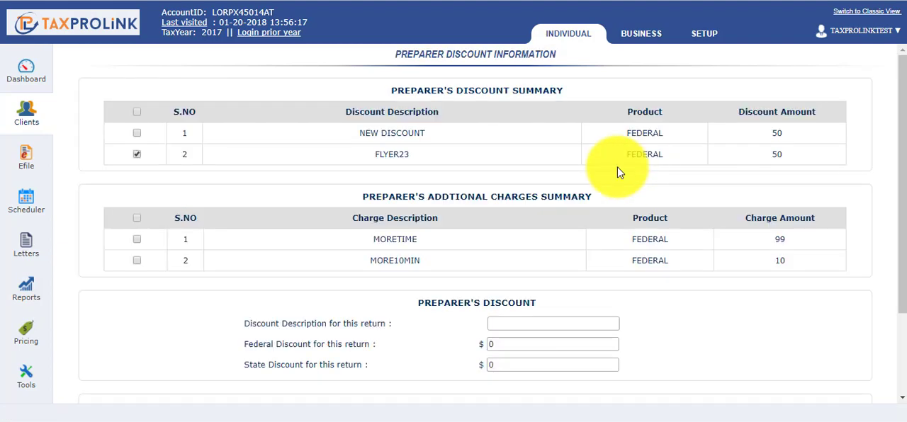
left_click(137, 260)
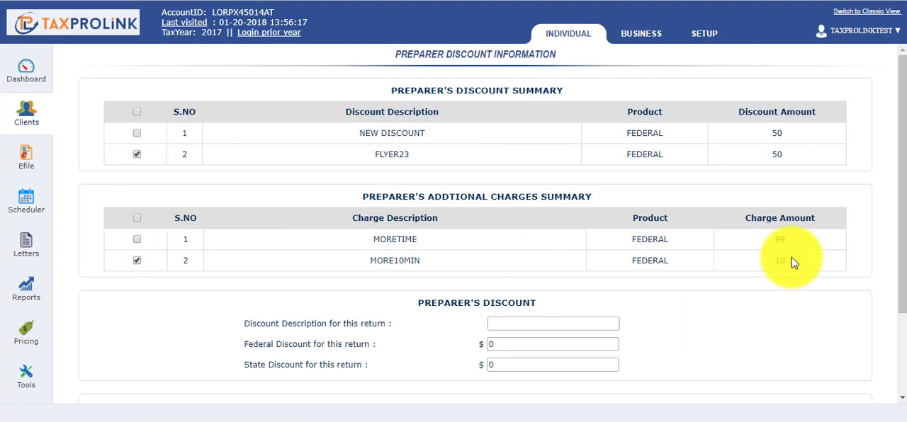
Step: Add a federal preparer discount named Discount of $75 for this return and continue
scroll(886, 255, "down", 2)
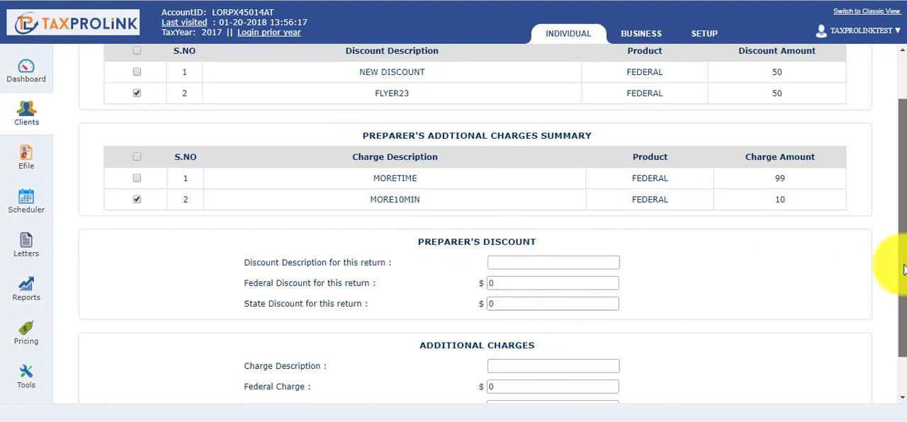
left_click_drag(903, 263, 903, 299)
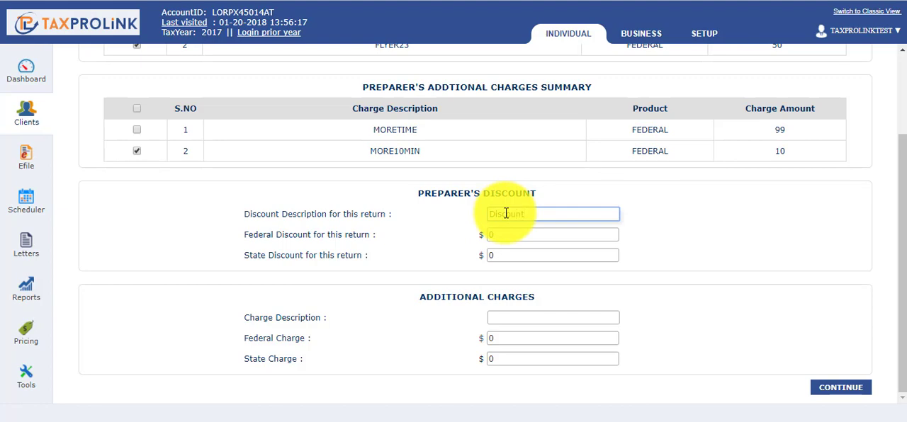
left_click(510, 234)
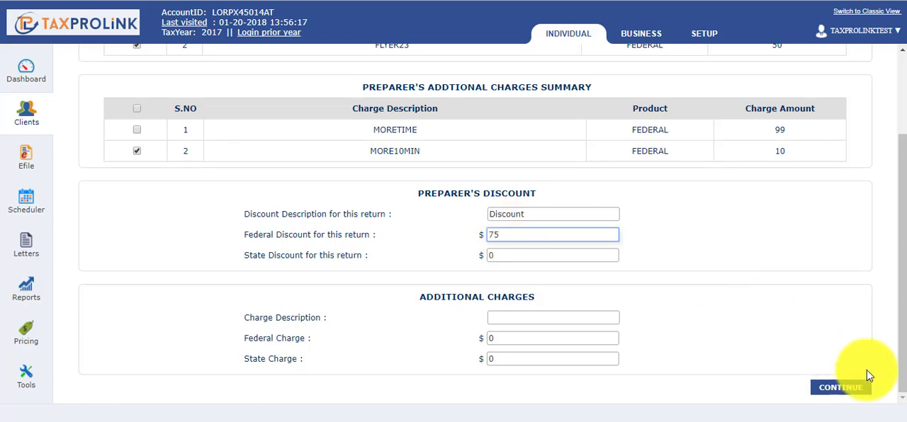
left_click(851, 389)
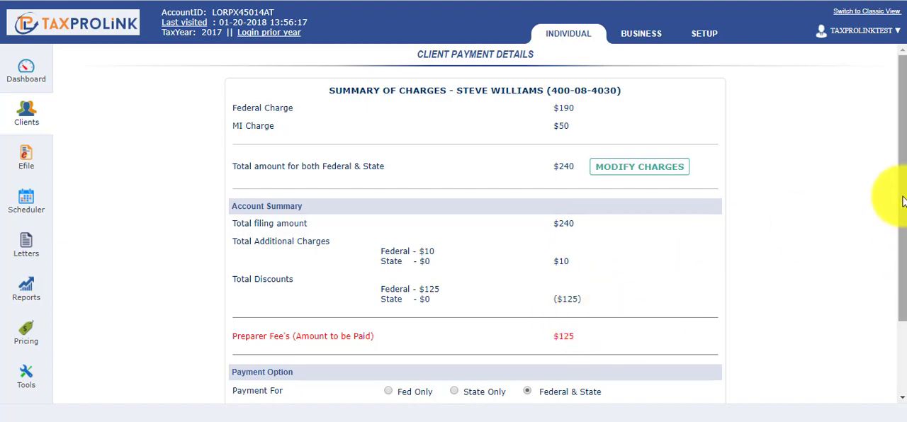
Step: Choose the Banking payment mode for the Federal & State preparer fee and continue
left_click_drag(904, 186, 904, 264)
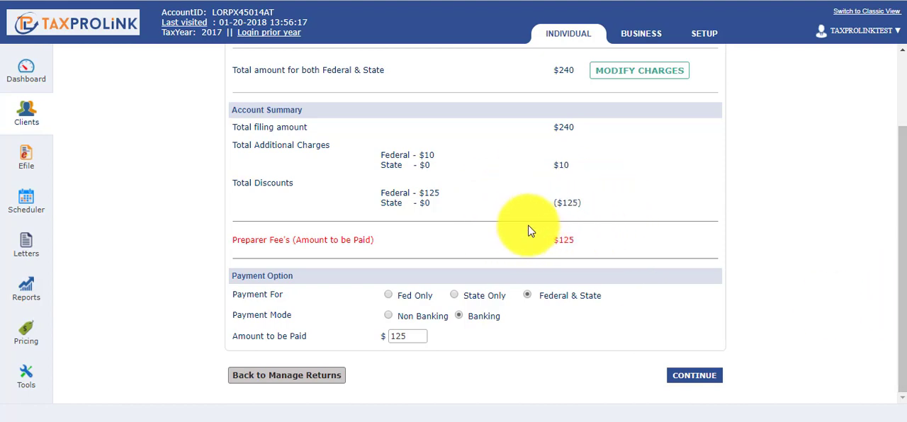
left_click(459, 316)
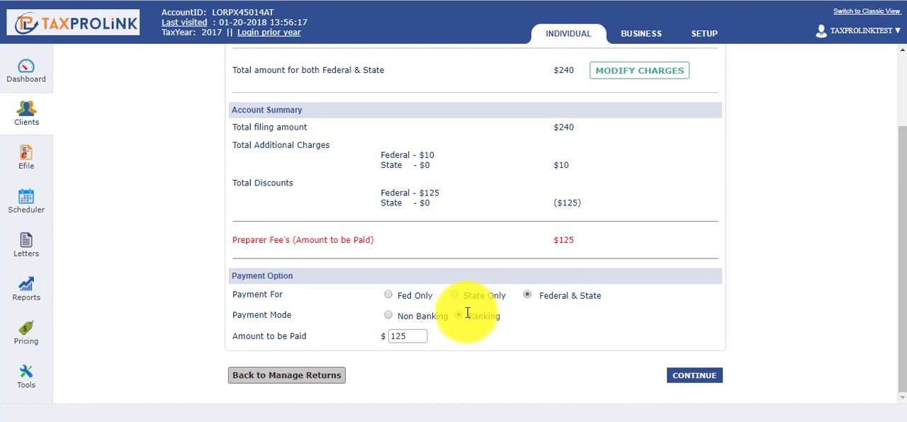
left_click(692, 382)
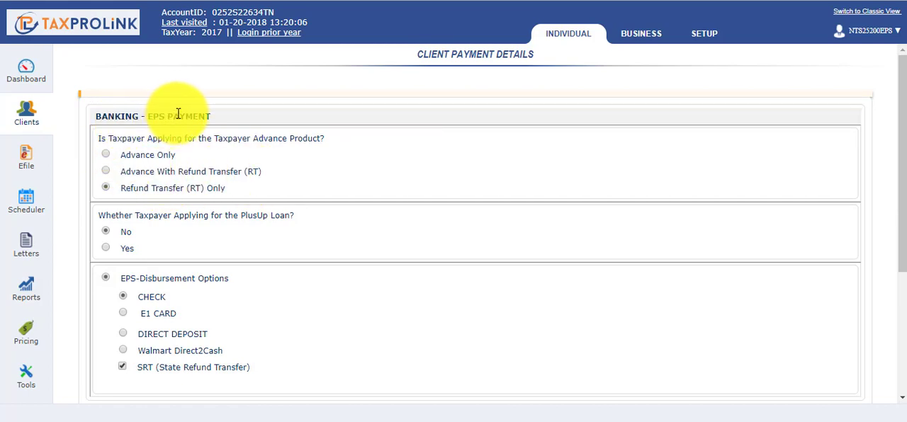
Step: Try the Advance With Refund Transfer (RT) product with the PlusUp Loan answered No
left_click(104, 173)
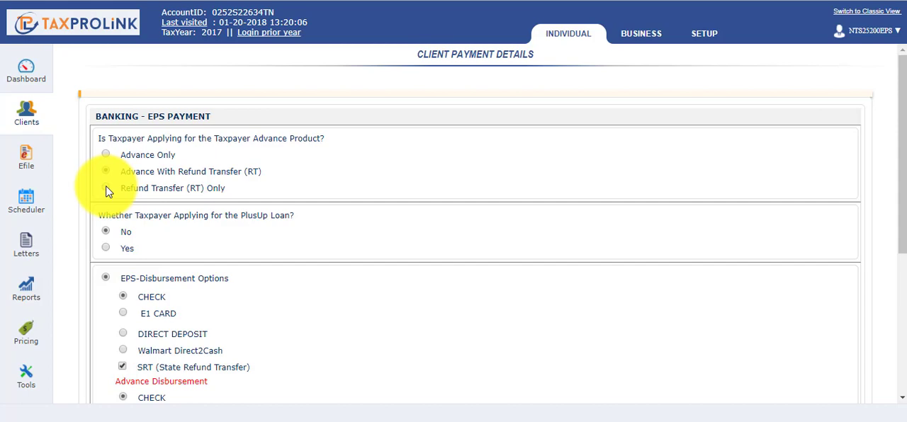
left_click(106, 189)
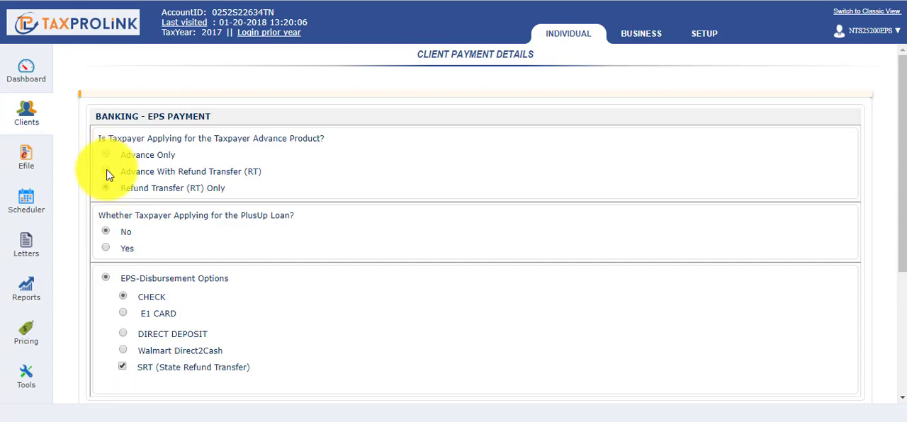
left_click(107, 174)
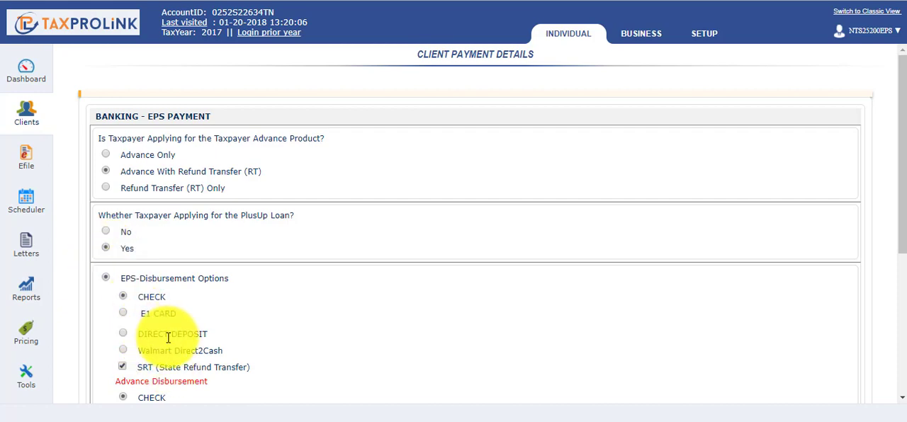
left_click(105, 233)
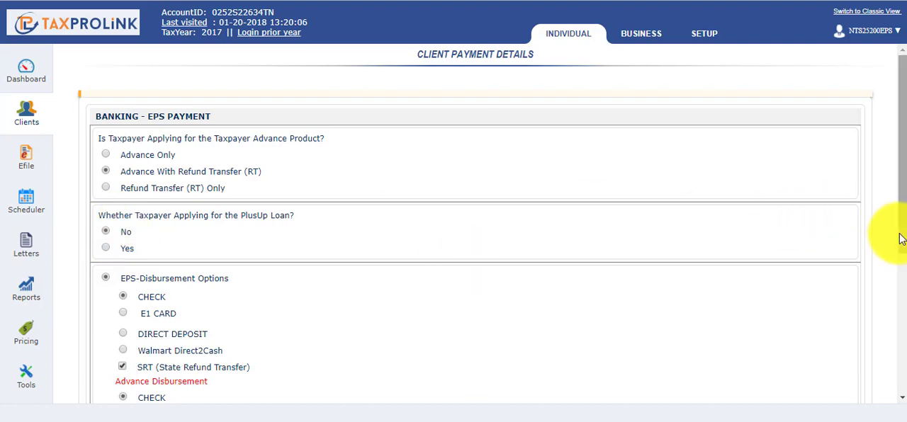
scroll(902, 241, "down", 1)
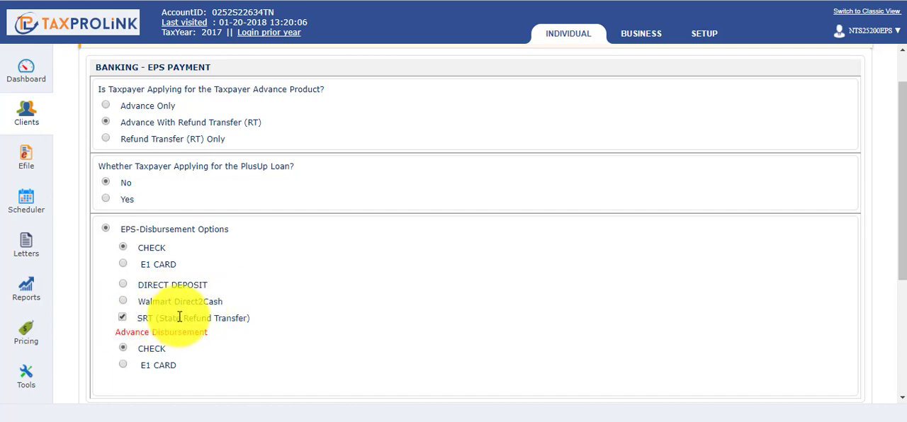
left_click(122, 318)
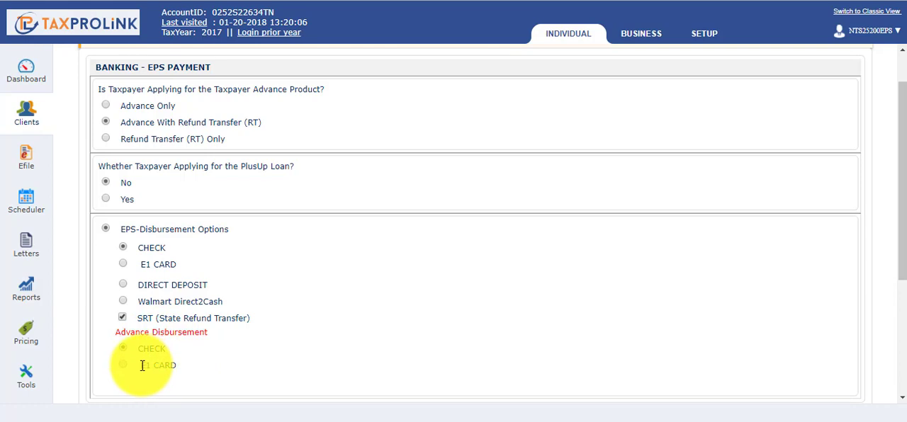
Step: Choose Refund Transfer (RT) Only as the advance product, then save and continue the banking payment options
left_click(105, 140)
left_click_drag(904, 192, 903, 331)
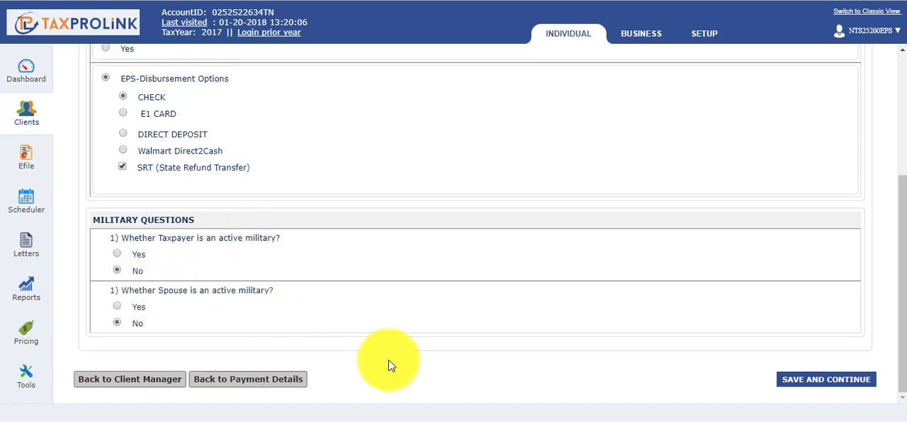
left_click(808, 384)
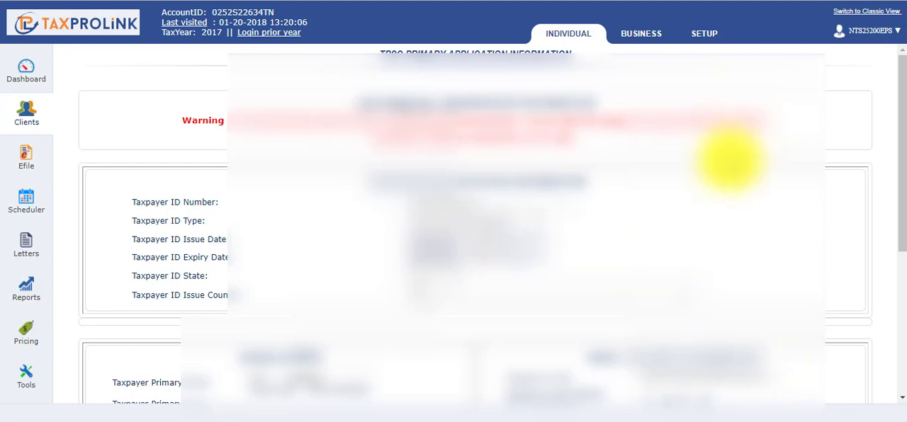
Step: Save the TPSC primary application information and the TPSC consent details, continuing back to the return
left_click_drag(901, 81, 901, 233)
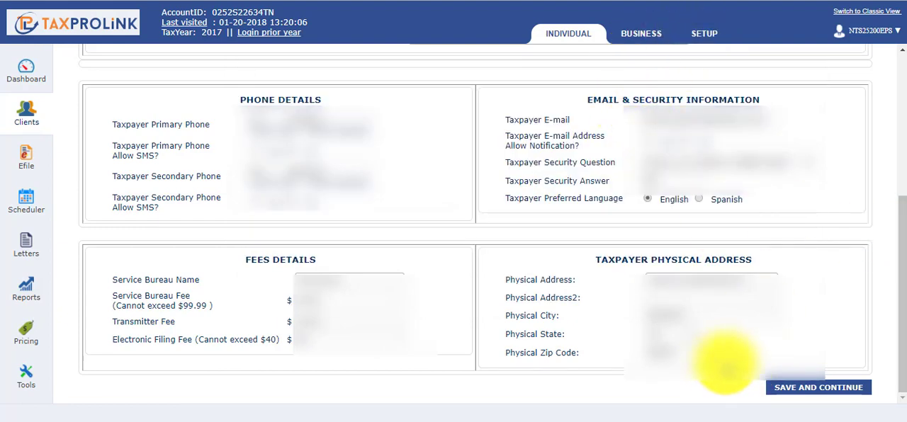
left_click(830, 389)
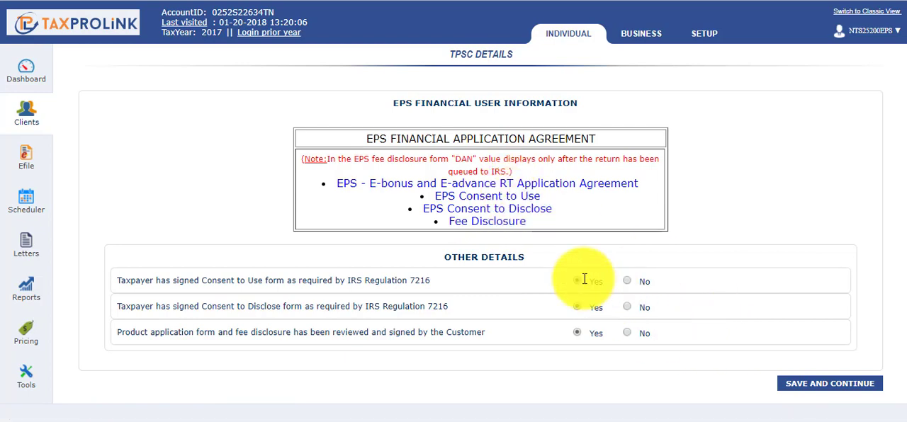
left_click(854, 385)
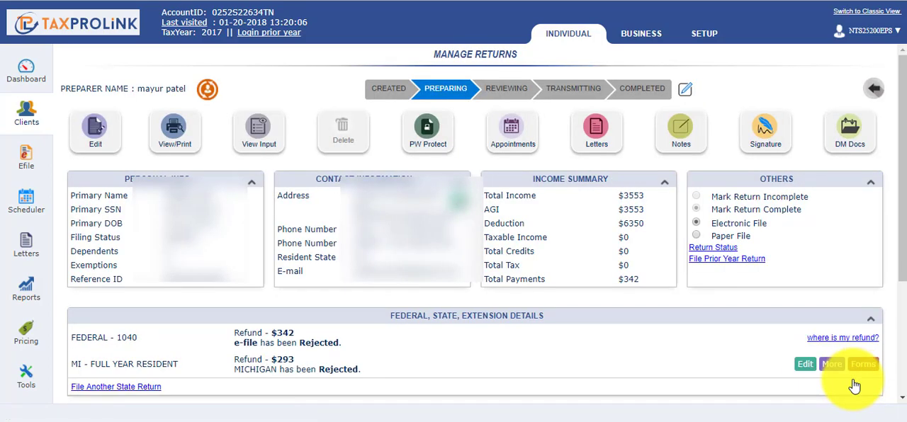
Step: Open e-file transmission for the return and select the federal 1040 with MI as the state piggyback e-file
left_click_drag(894, 212, 898, 283)
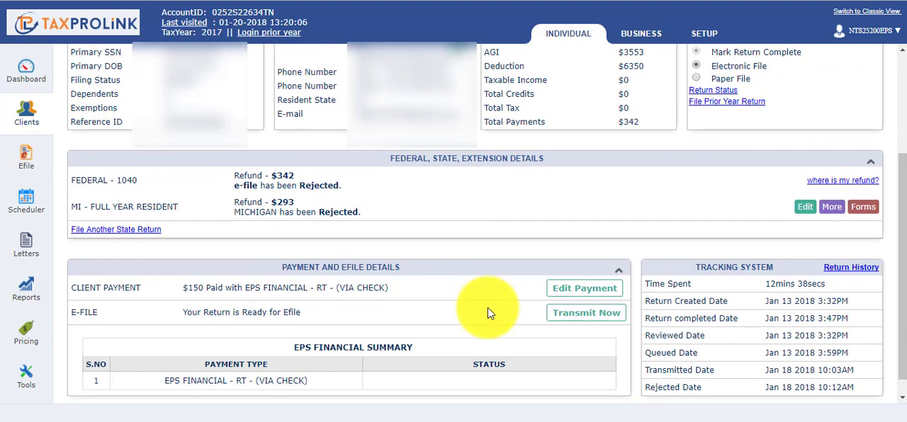
left_click(591, 314)
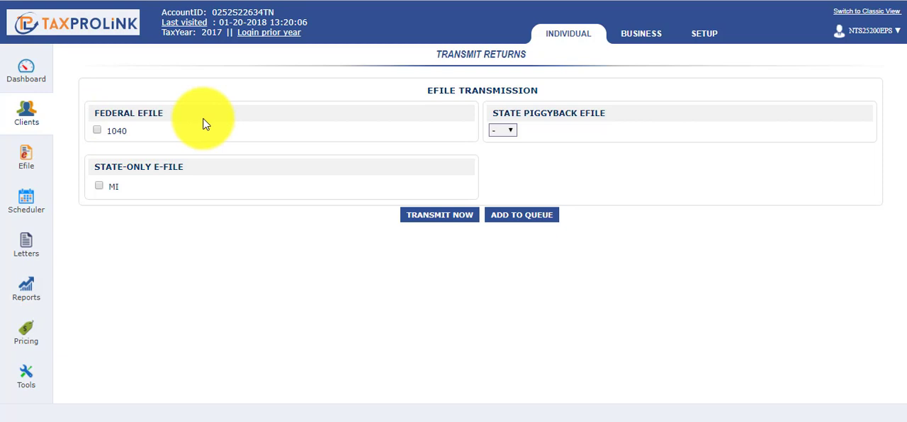
left_click(97, 132)
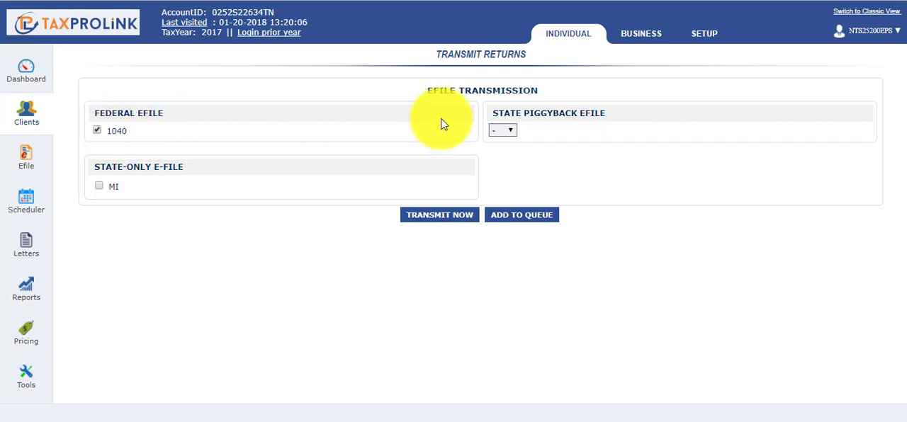
left_click(513, 133)
left_click(504, 157)
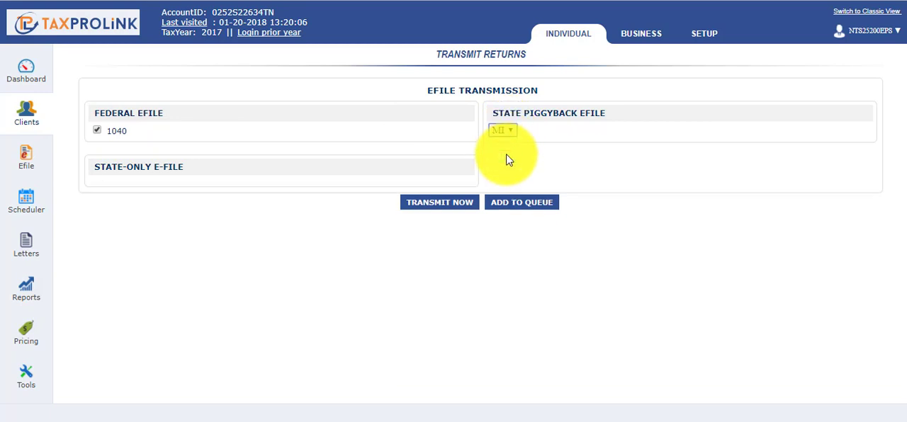